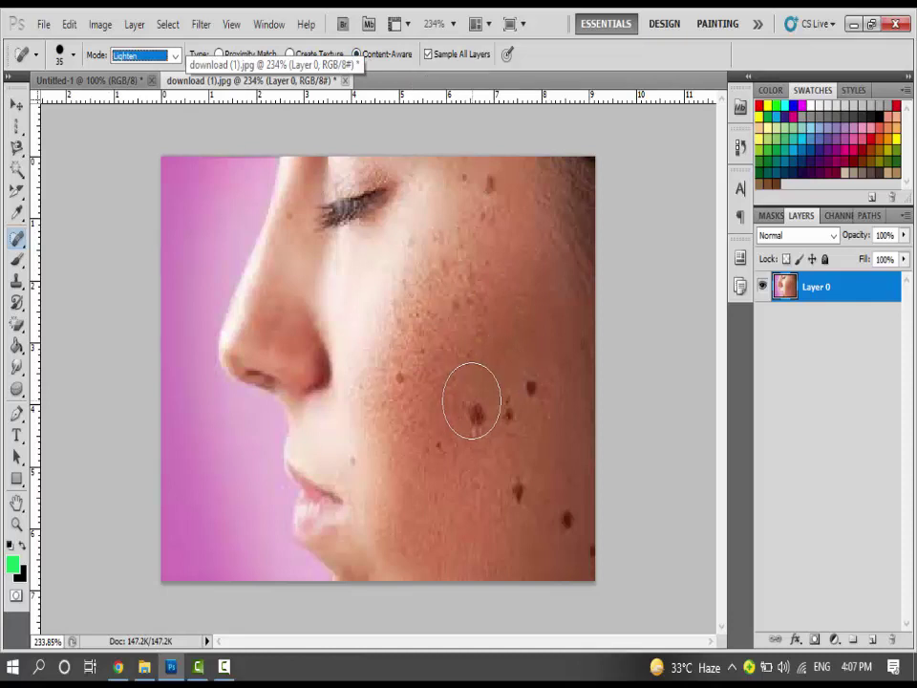
# Step: Heal the dark moles and spots across the cheek and temple with the Spot Healing Brush in Lighten mode, Content-Aware type
pyautogui.click(175, 56)
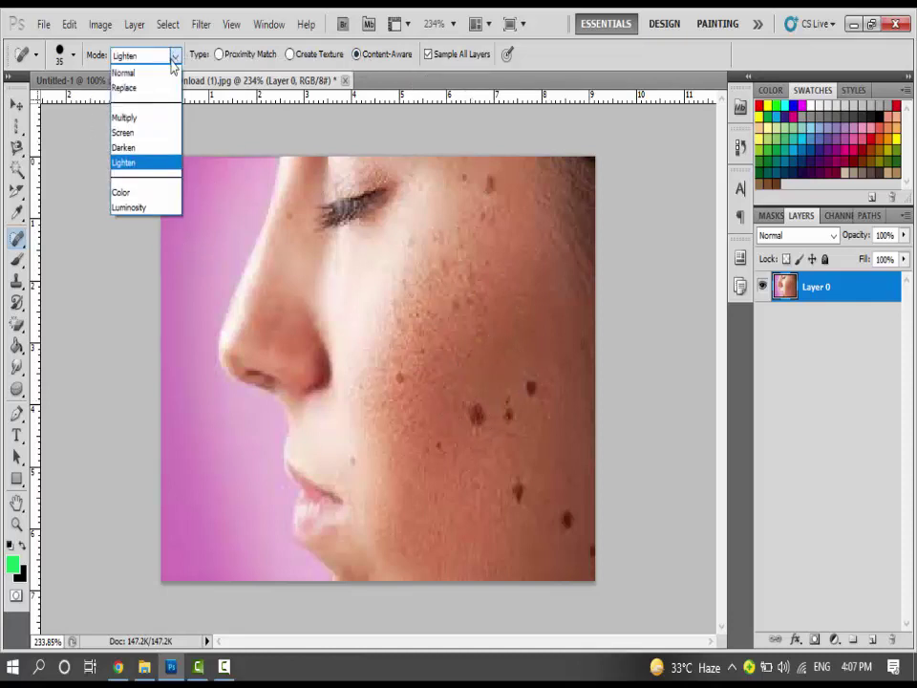
pyautogui.click(132, 163)
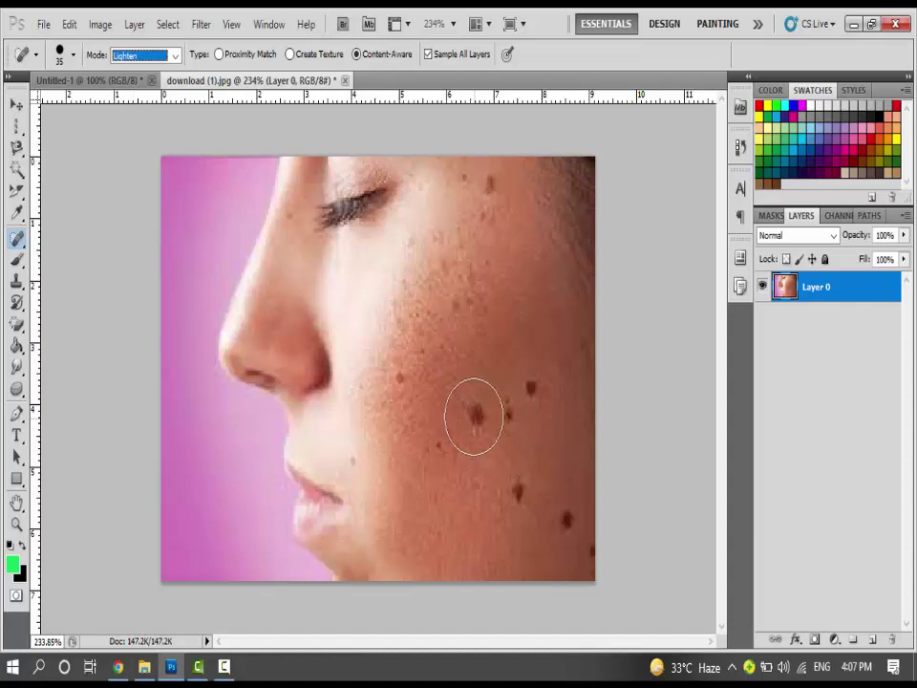
pyautogui.click(475, 418)
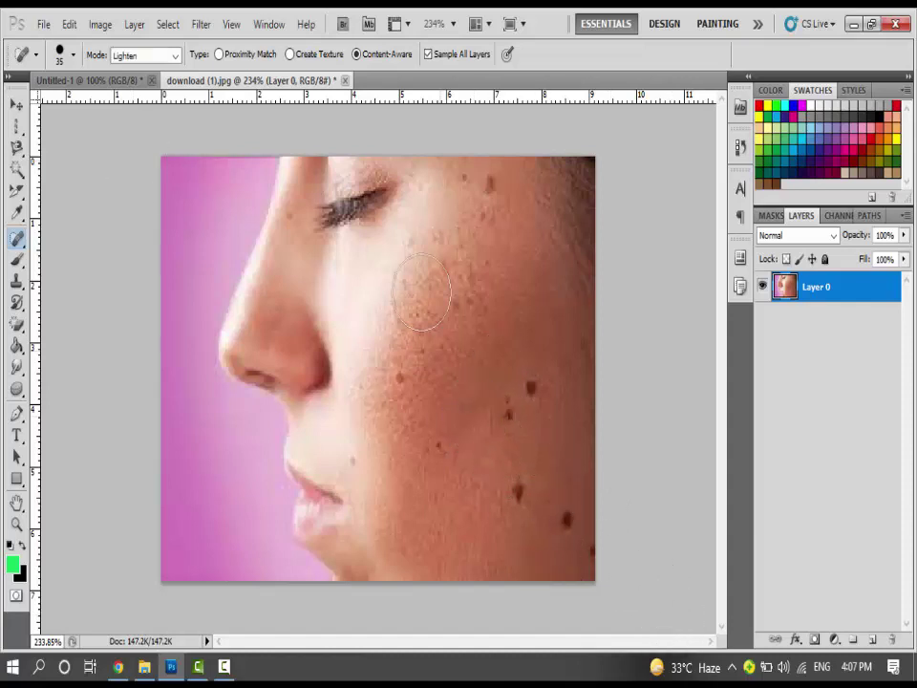
pyautogui.click(536, 384)
pyautogui.click(511, 417)
pyautogui.click(516, 489)
pyautogui.click(581, 543)
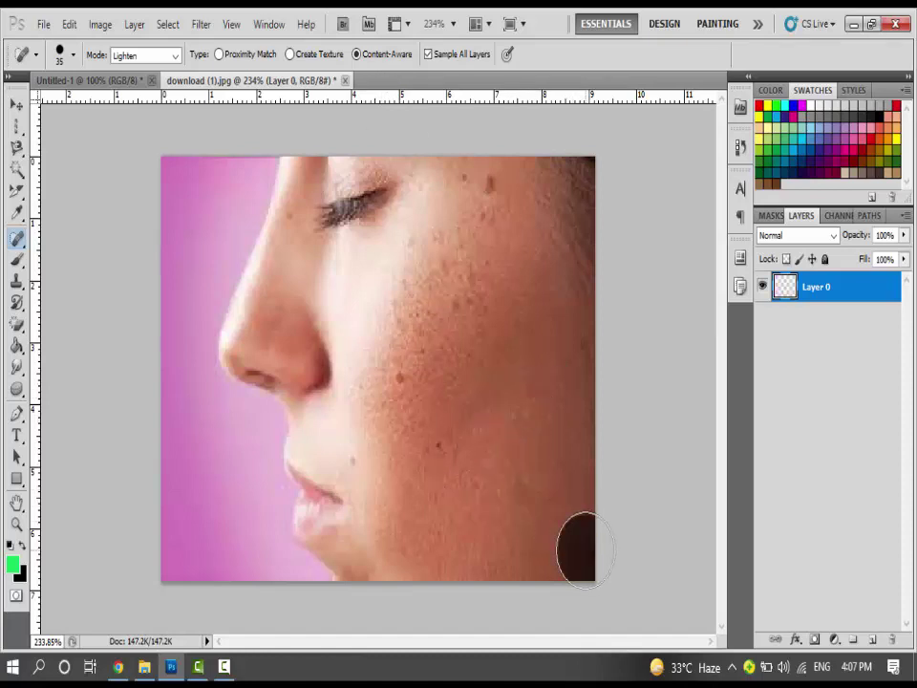
pyautogui.click(487, 193)
pyautogui.click(401, 373)
pyautogui.click(438, 437)
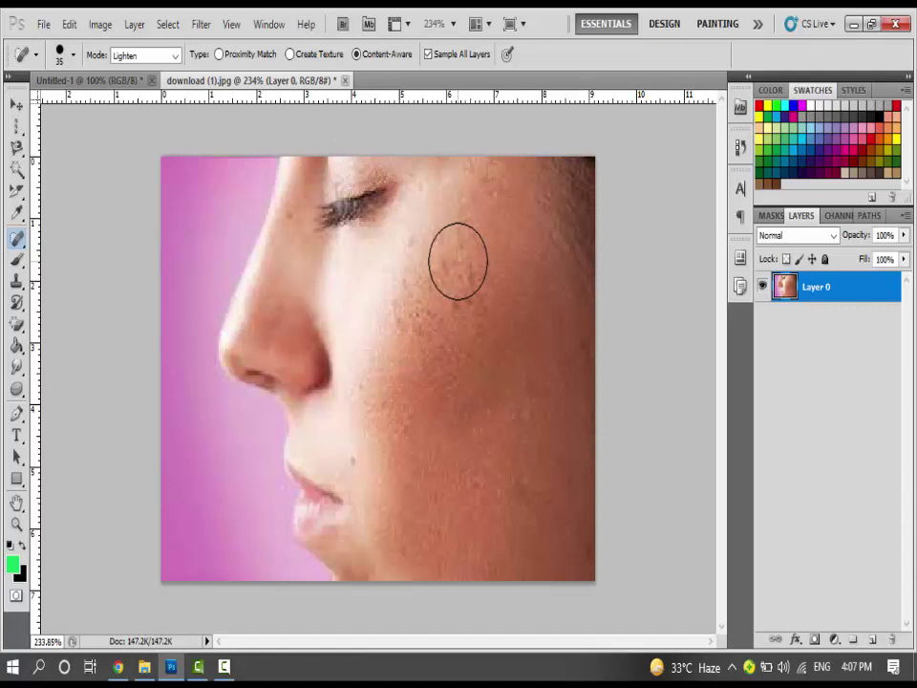
# Step: Revert the photo to its saved version and convert the Background into the regular layer Layer 0
pyautogui.press('F12')
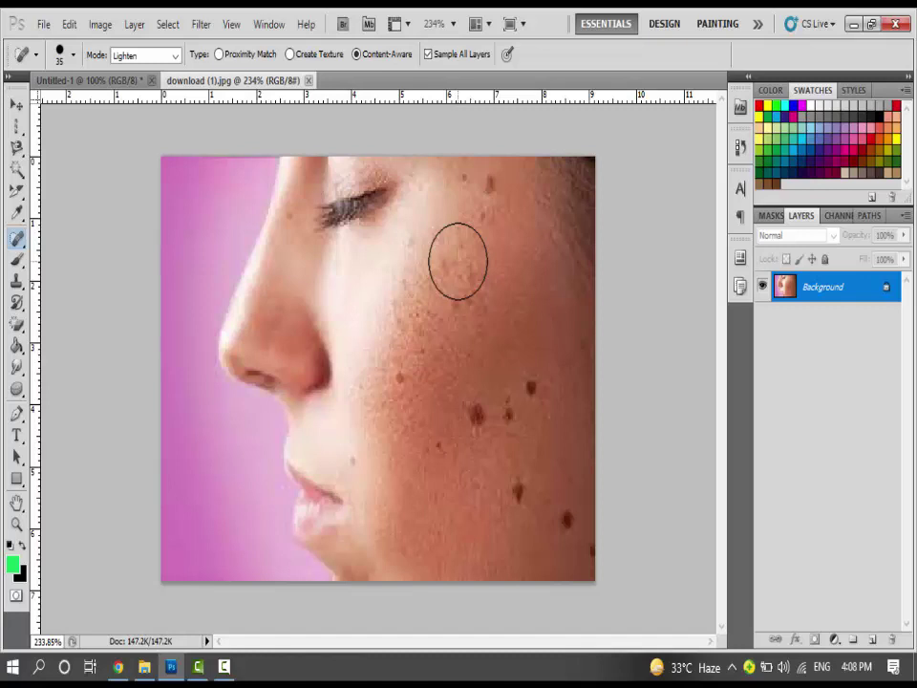
pyautogui.doubleClick(841, 291)
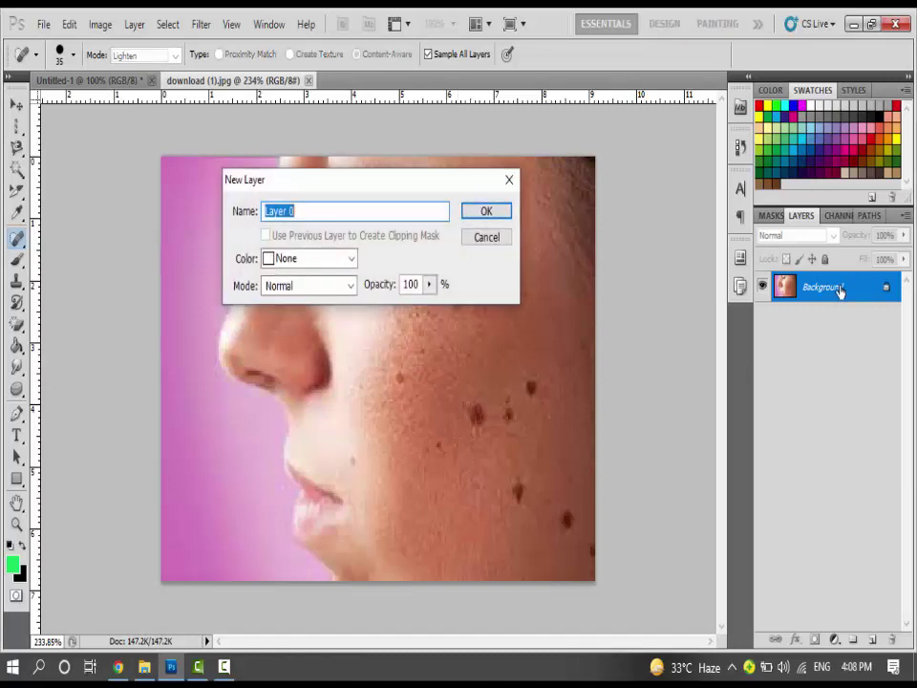
pyautogui.click(486, 214)
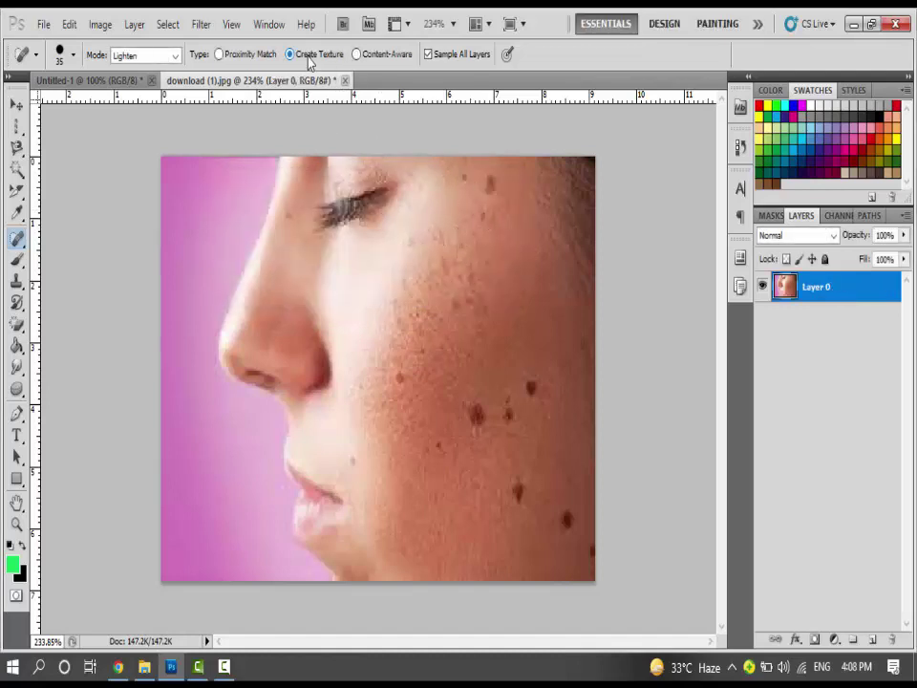
# Step: Try healing the cheek moles with the Create Texture type in Lighten mode, and revert the photo
pyautogui.click(531, 386)
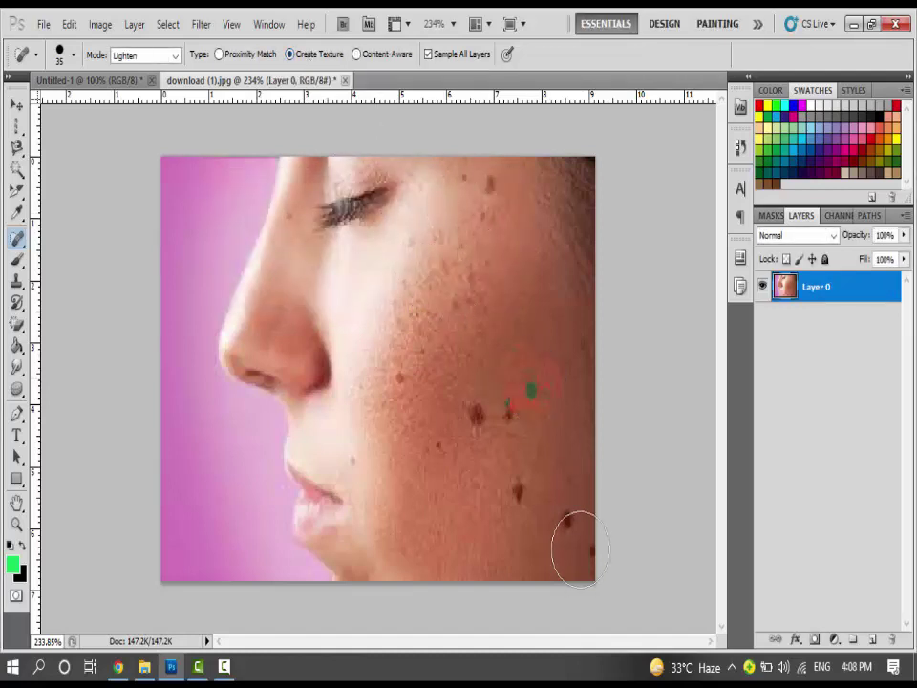
pyautogui.click(477, 413)
pyautogui.press('F12')
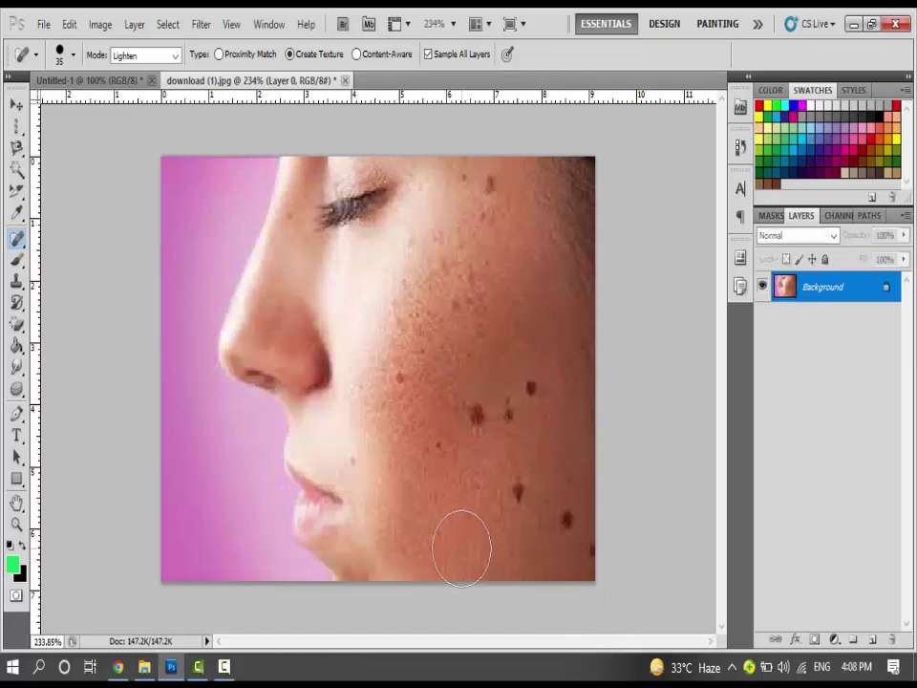
# Step: Try healing the large cheek mole on an unlocked Layer 0 with the Proximity Match type, and revert the photo
pyautogui.doubleClick(837, 291)
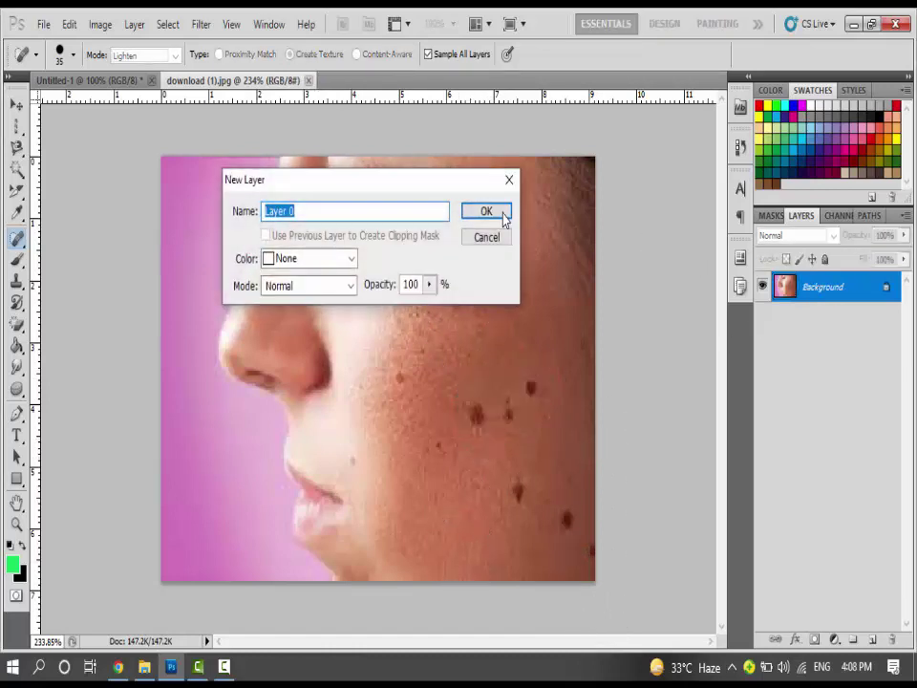
pyautogui.click(501, 212)
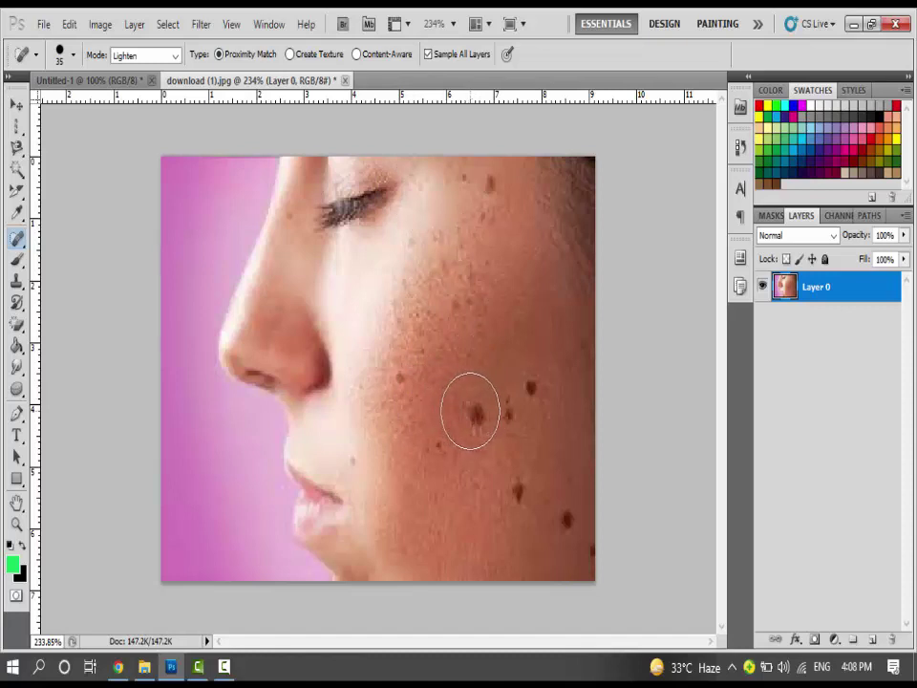
pyautogui.click(469, 412)
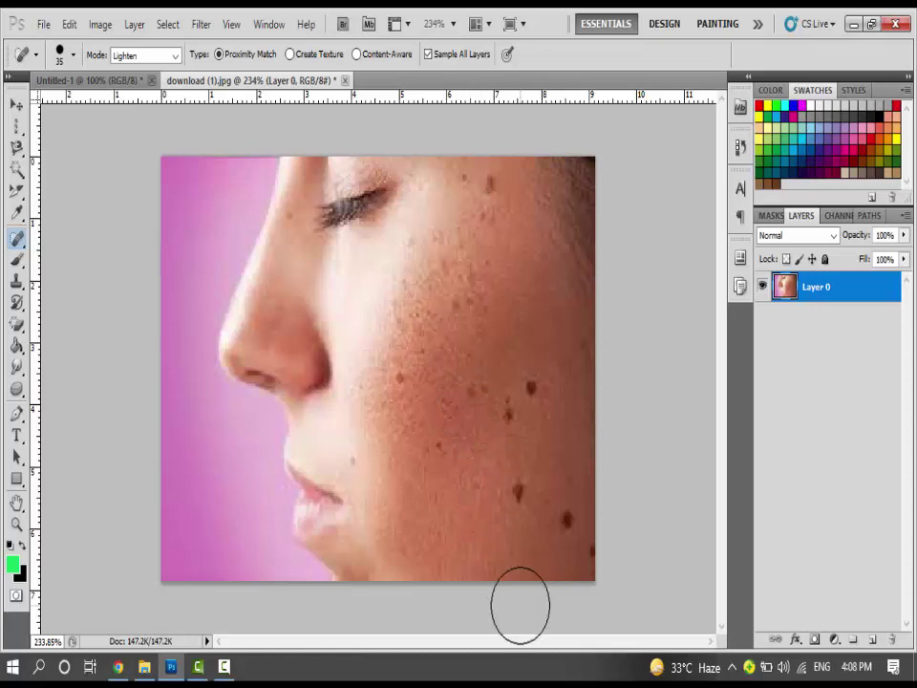
pyautogui.click(476, 419)
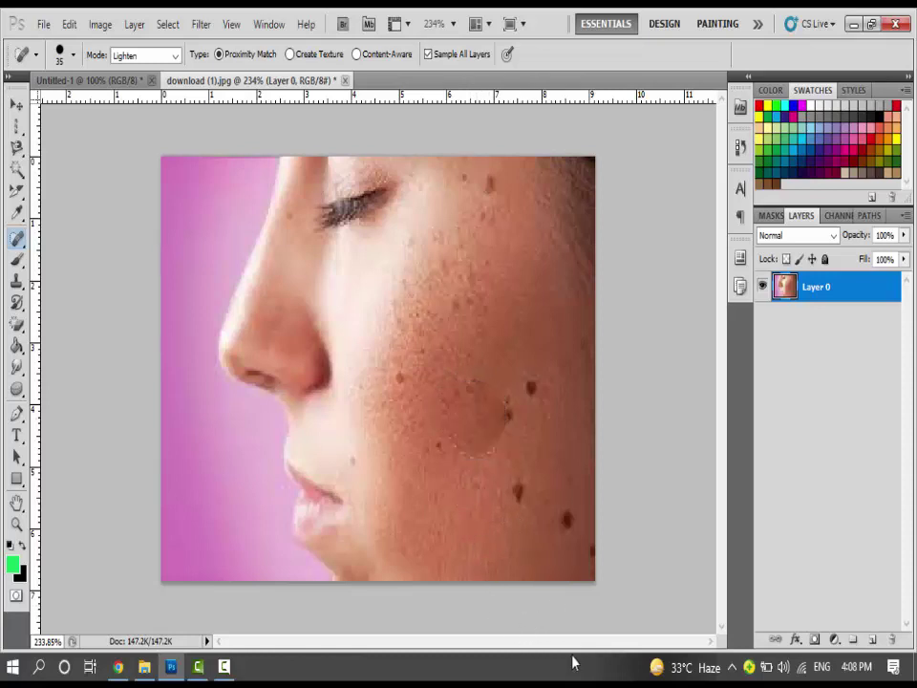
pyautogui.press('F12')
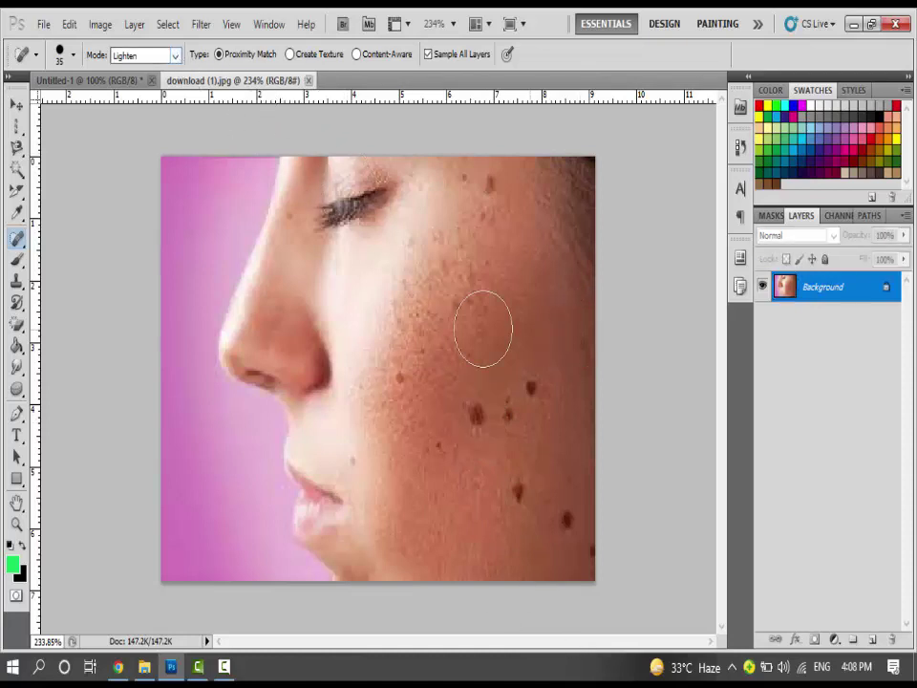
# Step: Set up the Brush tool with white as the foreground color and a brush size of 9
pyautogui.click(16, 259)
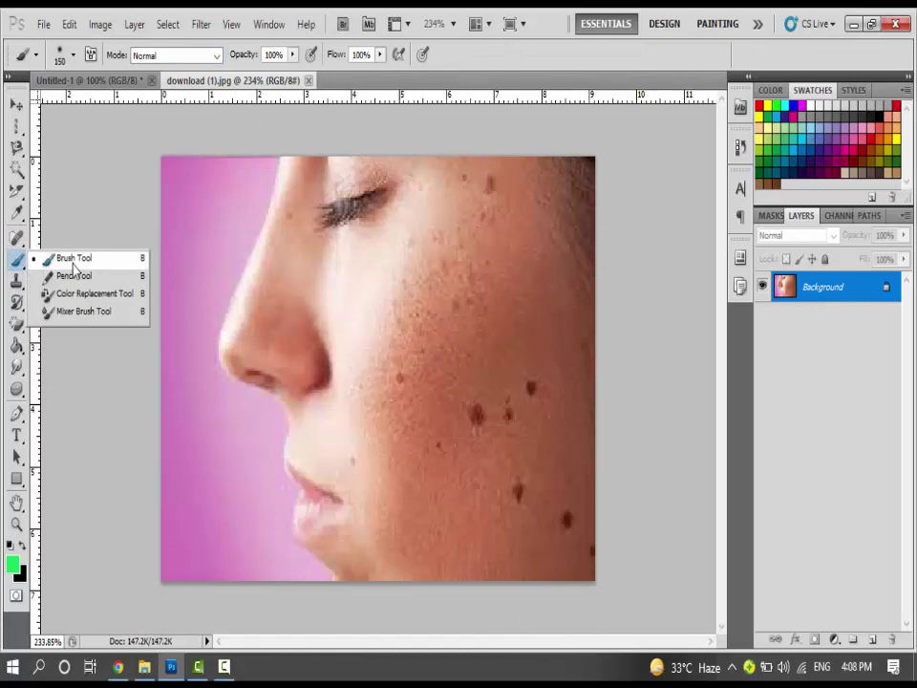
pyautogui.click(74, 267)
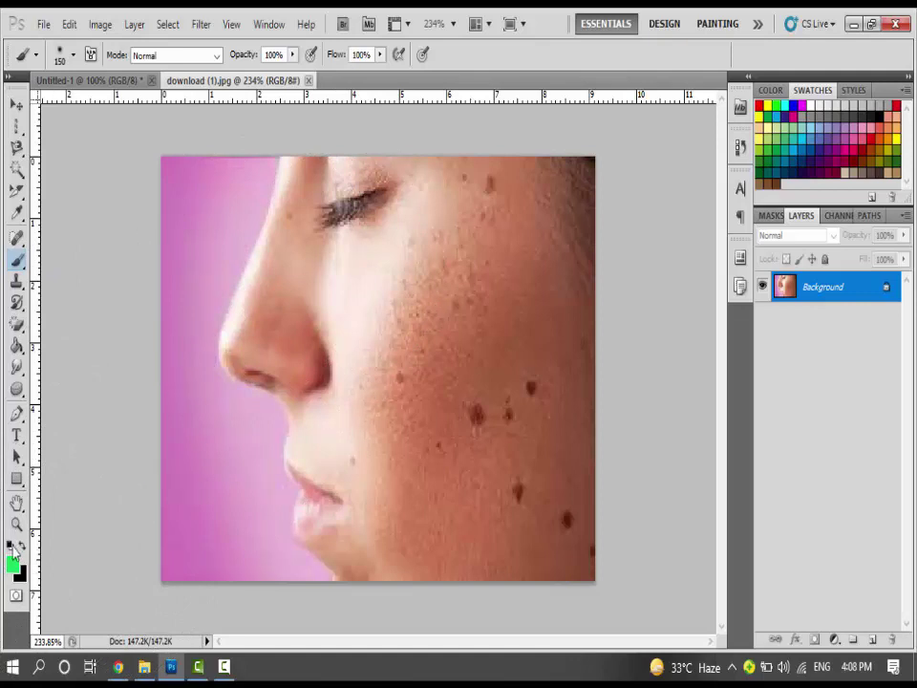
pyautogui.click(11, 550)
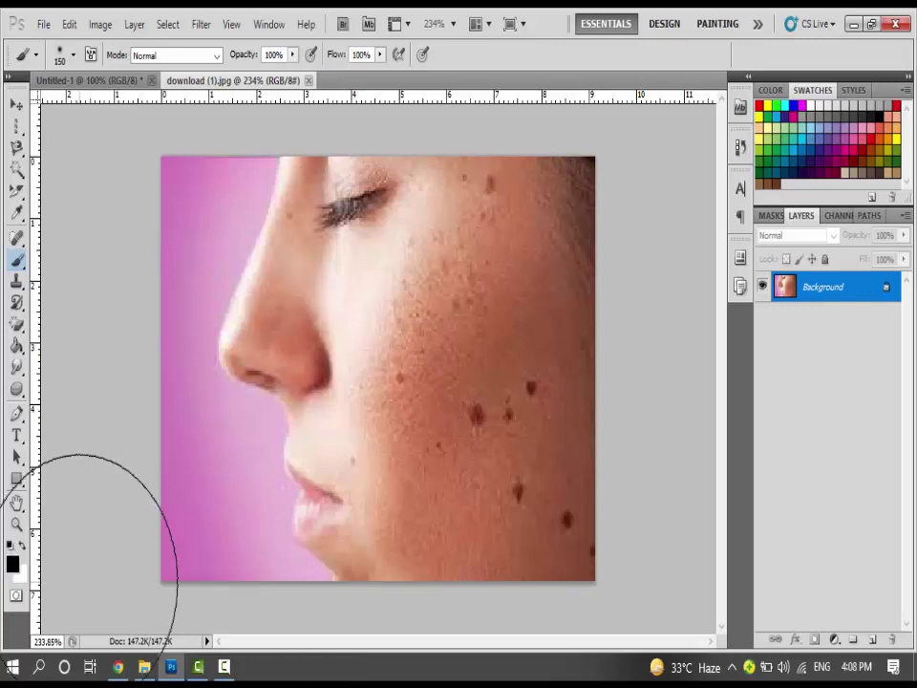
pyautogui.click(23, 546)
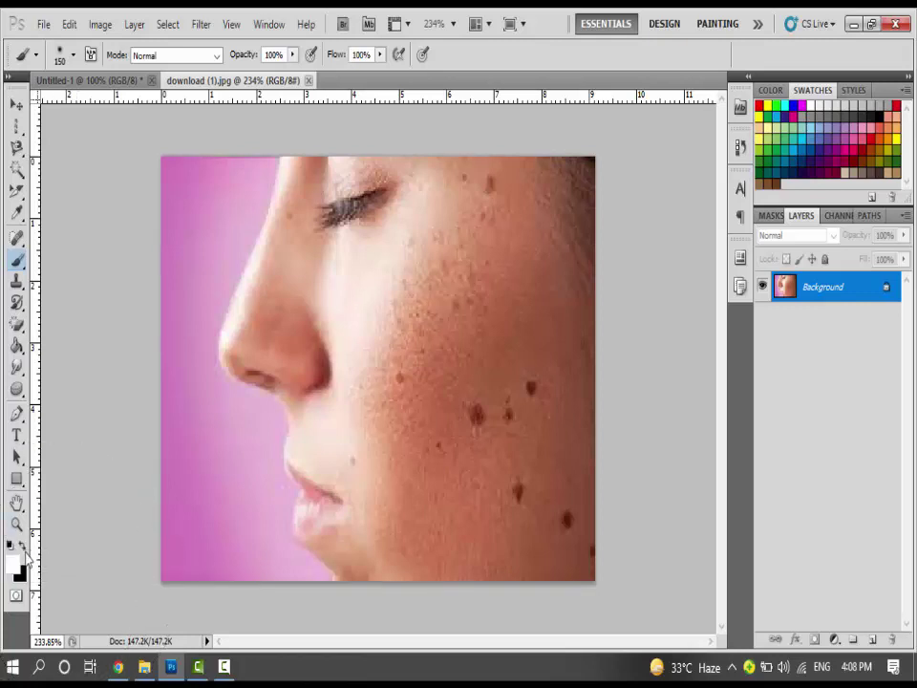
pyautogui.press('[')
pyautogui.press('[')
pyautogui.press('[')
pyautogui.press('[')
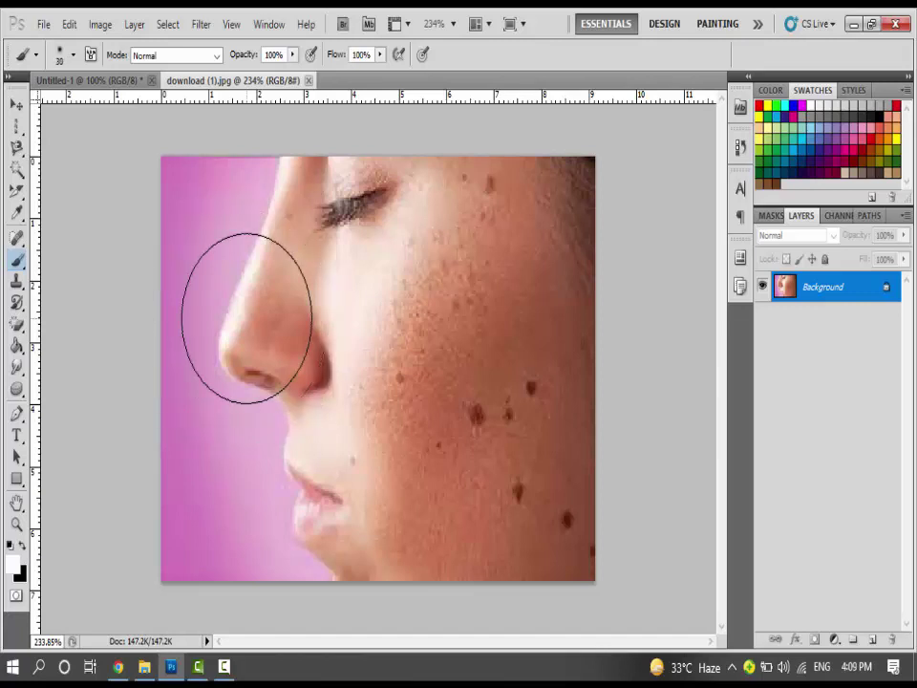
pyautogui.press('[')
# Step: Dab eleven small white spots scattered over the cheek and temple
pyautogui.click(455, 290)
pyautogui.click(563, 288)
pyautogui.click(556, 382)
pyautogui.click(527, 471)
pyautogui.click(446, 530)
pyautogui.click(396, 436)
pyautogui.click(423, 386)
pyautogui.click(478, 356)
pyautogui.click(496, 244)
pyautogui.click(442, 208)
pyautogui.click(518, 190)
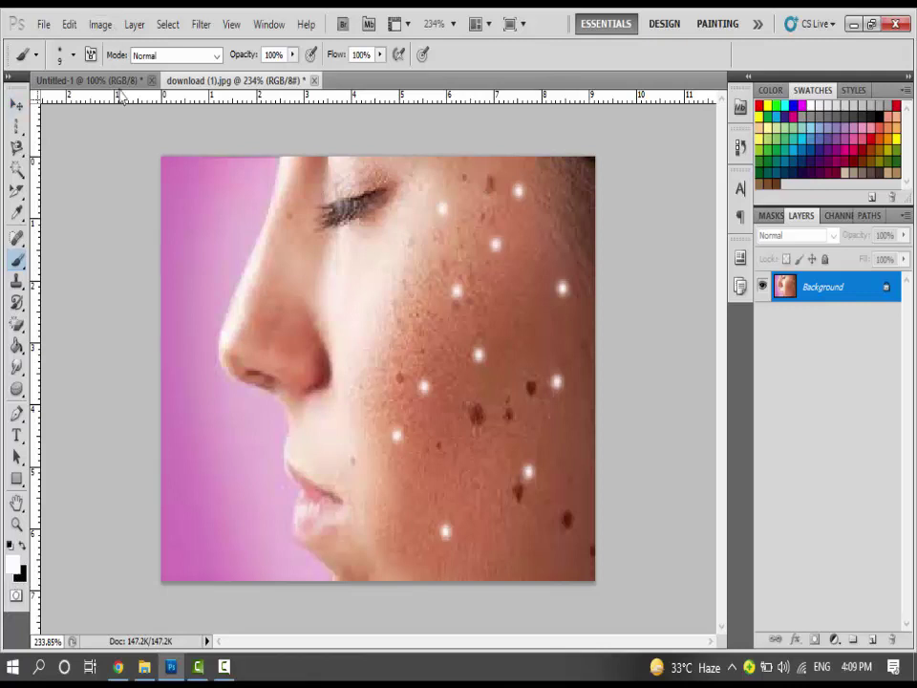
# Step: Heal the white spot beside the eye with the Spot Healing Brush in Darken mode at size 20, Proximity Match type
pyautogui.click(18, 240)
pyautogui.click(63, 239)
pyautogui.click(158, 55)
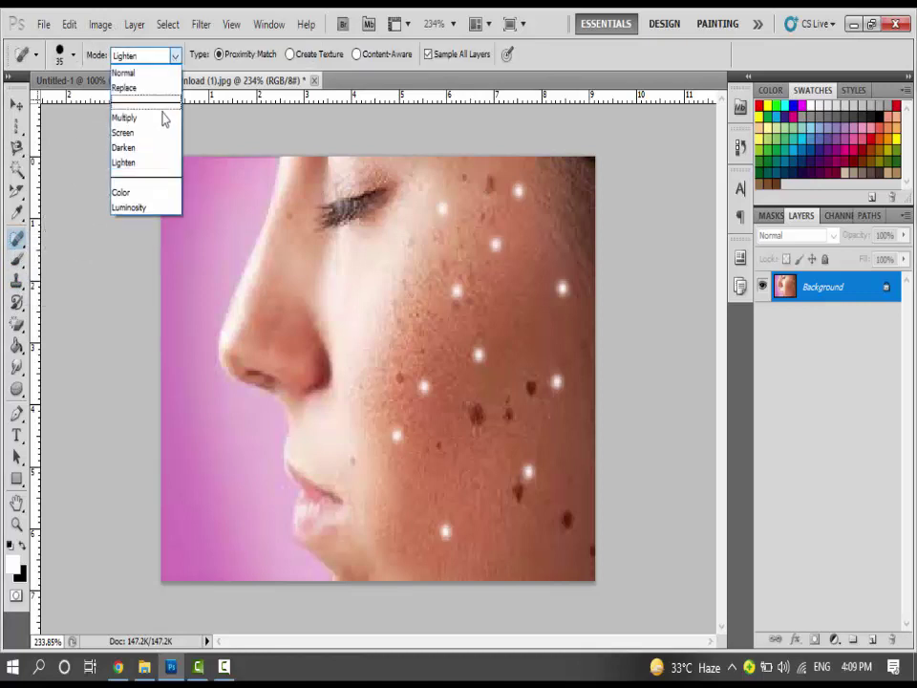
pyautogui.click(156, 150)
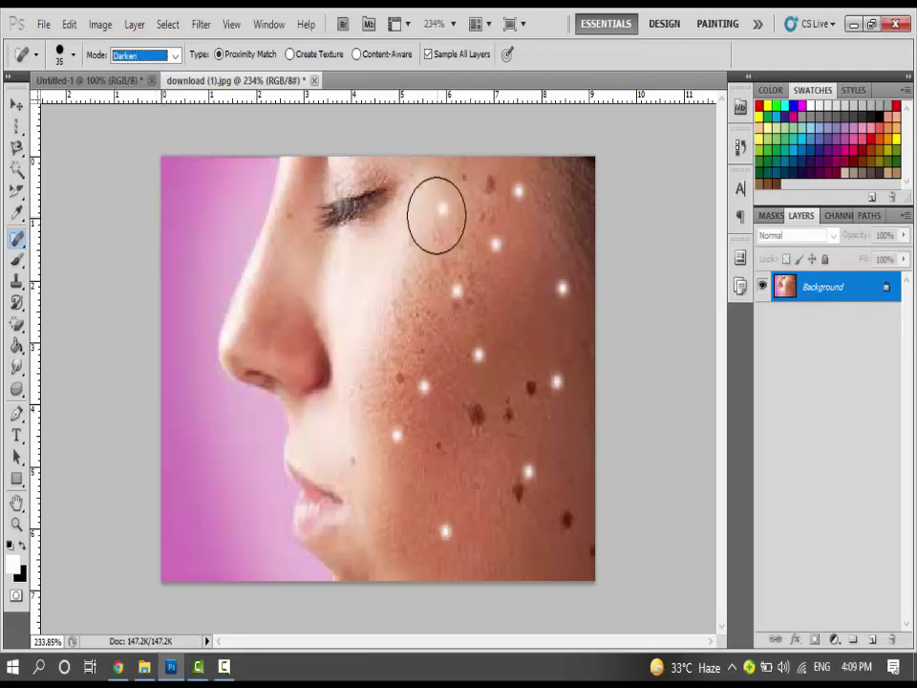
pyautogui.press('[')
pyautogui.press('[')
pyautogui.press('[')
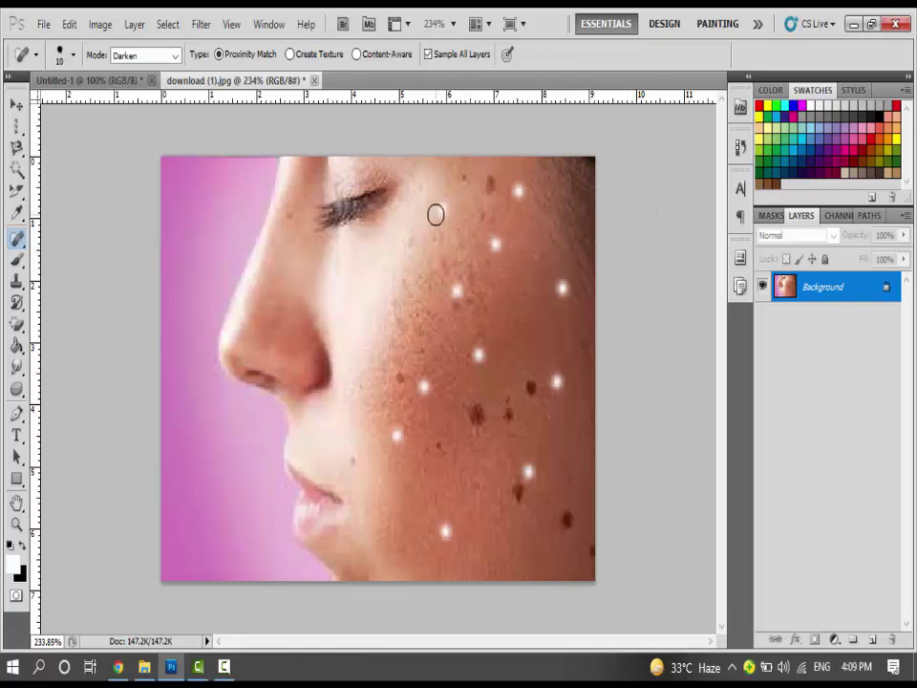
pyautogui.press(']')
pyautogui.click(437, 208)
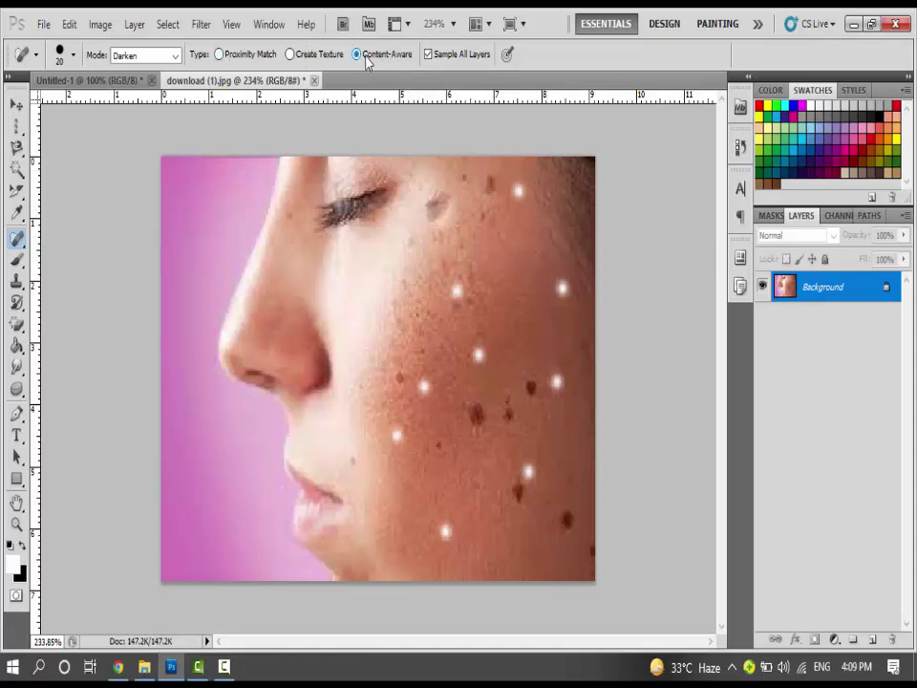
# Step: Heal the white spot on the temple with the Content-Aware type, and convert the Background into Layer 0
pyautogui.click(524, 194)
pyautogui.doubleClick(821, 289)
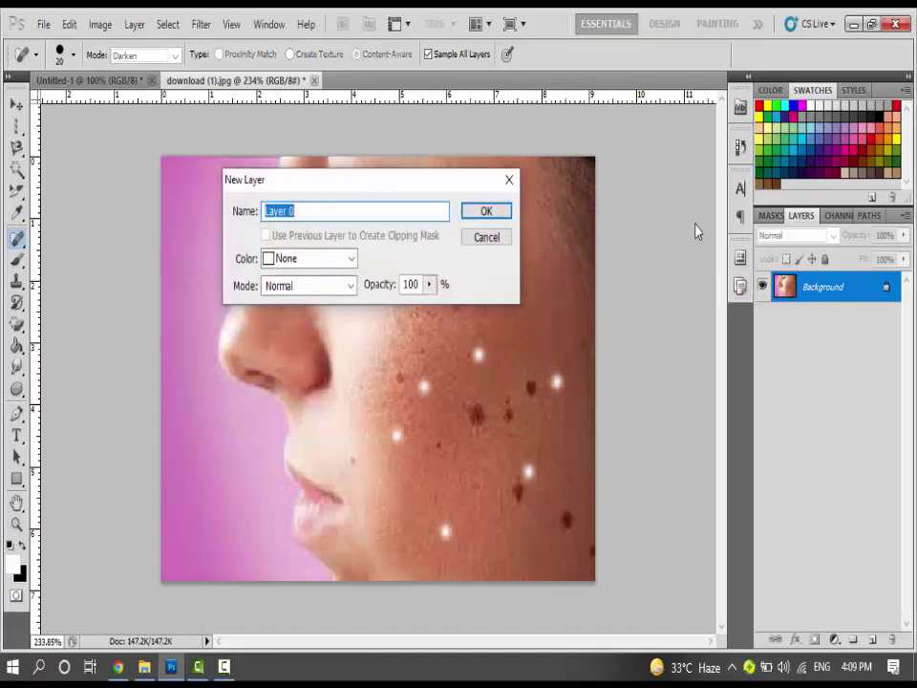
pyautogui.click(485, 212)
# Step: Heal the white spots on the upper and outer cheek in Darken mode, and try the same mode on the lower dark mole
pyautogui.moveTo(462, 296); pyautogui.dragTo(461, 310)
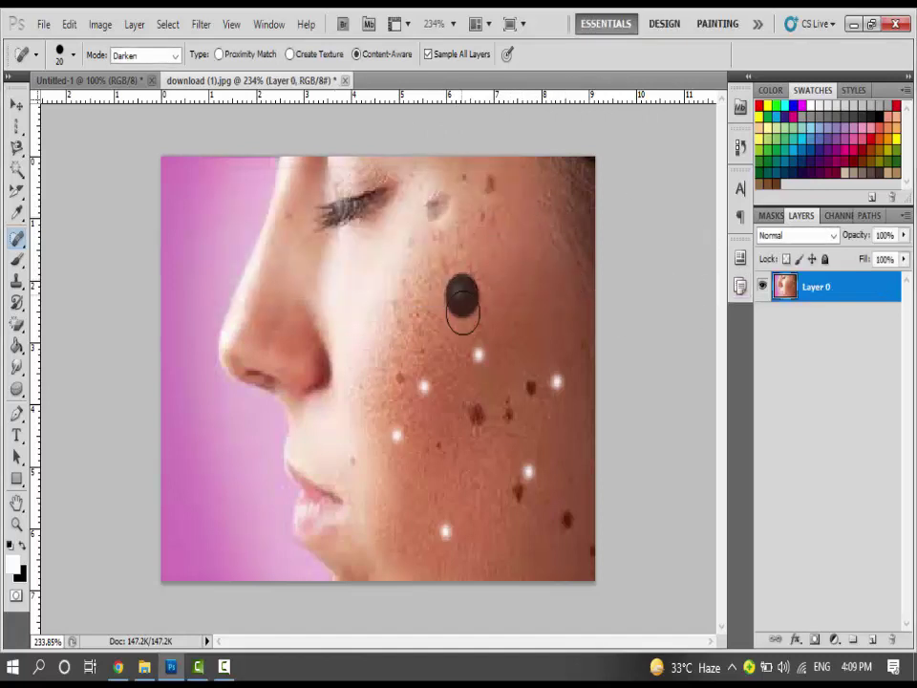
pyautogui.click(478, 355)
pyautogui.click(554, 381)
pyautogui.click(528, 470)
pyautogui.click(516, 495)
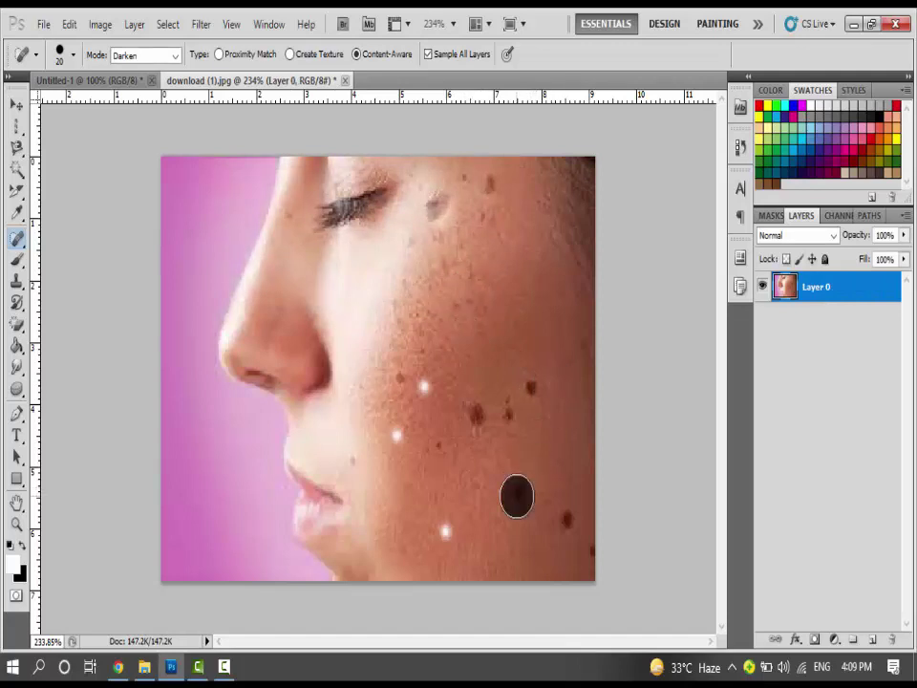
pyautogui.click(522, 490)
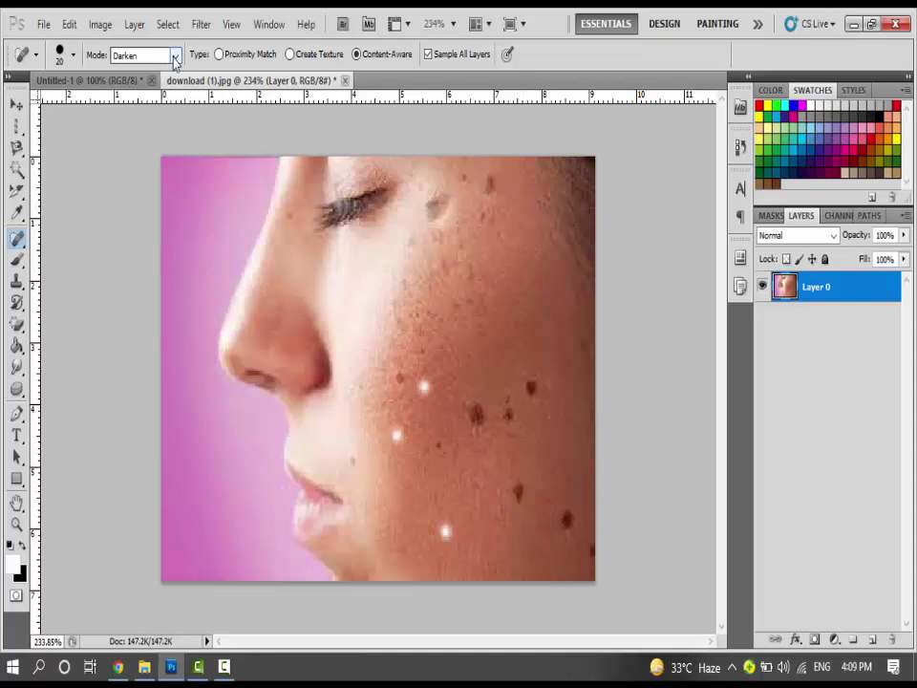
# Step: Change the healing mode to Lighten and heal the three dark moles in the middle of the cheek
pyautogui.click(175, 60)
pyautogui.click(153, 162)
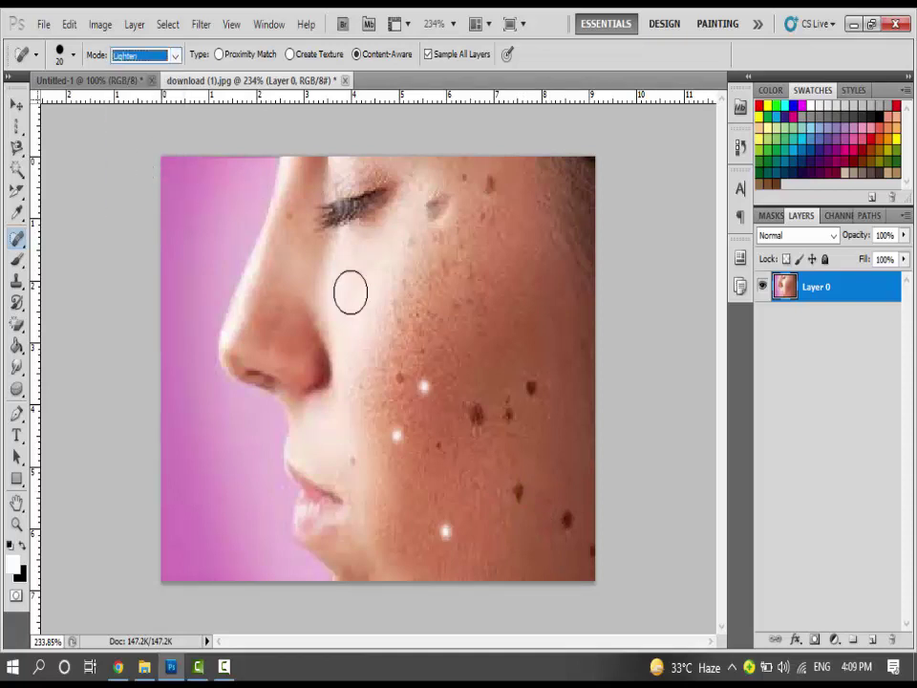
pyautogui.click(477, 415)
pyautogui.click(507, 415)
pyautogui.click(535, 387)
# Step: Change the healing mode to Darken and heal the three remaining white spots on the cheek
pyautogui.click(143, 56)
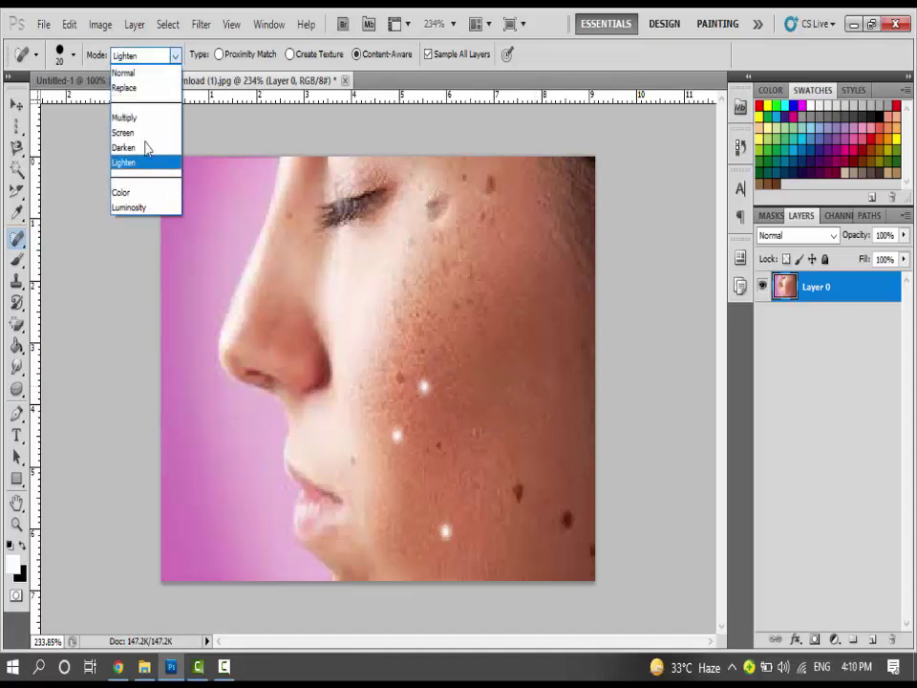
pyautogui.click(145, 138)
pyautogui.click(176, 58)
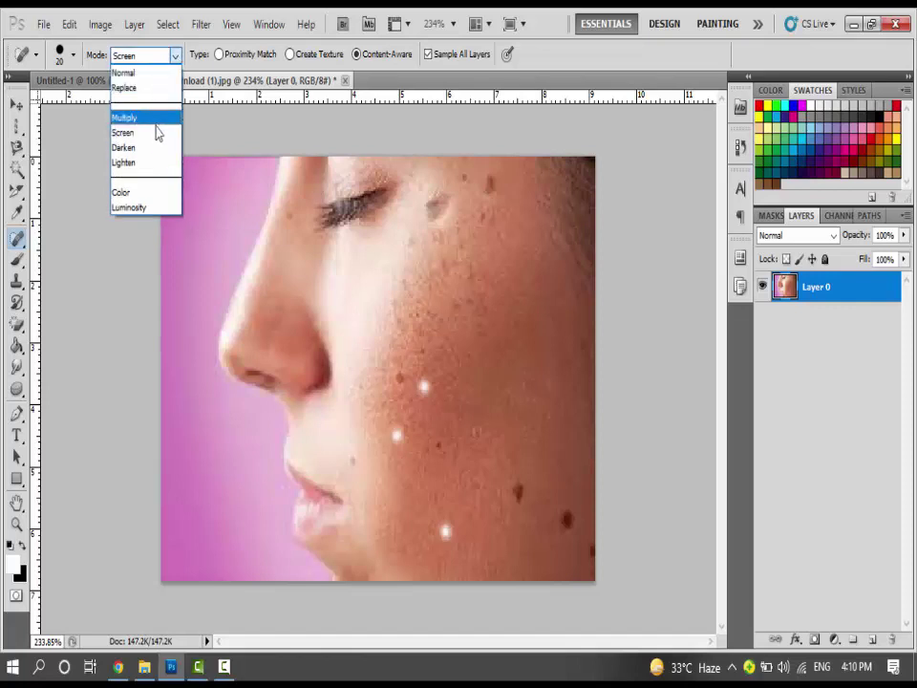
pyautogui.click(149, 148)
pyautogui.click(420, 382)
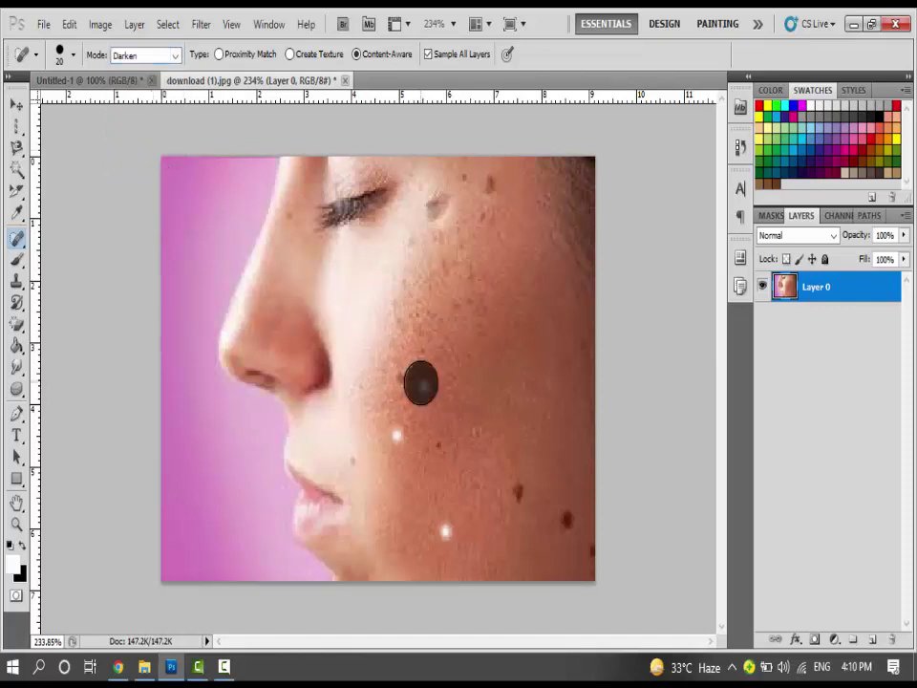
pyautogui.click(394, 435)
pyautogui.click(445, 531)
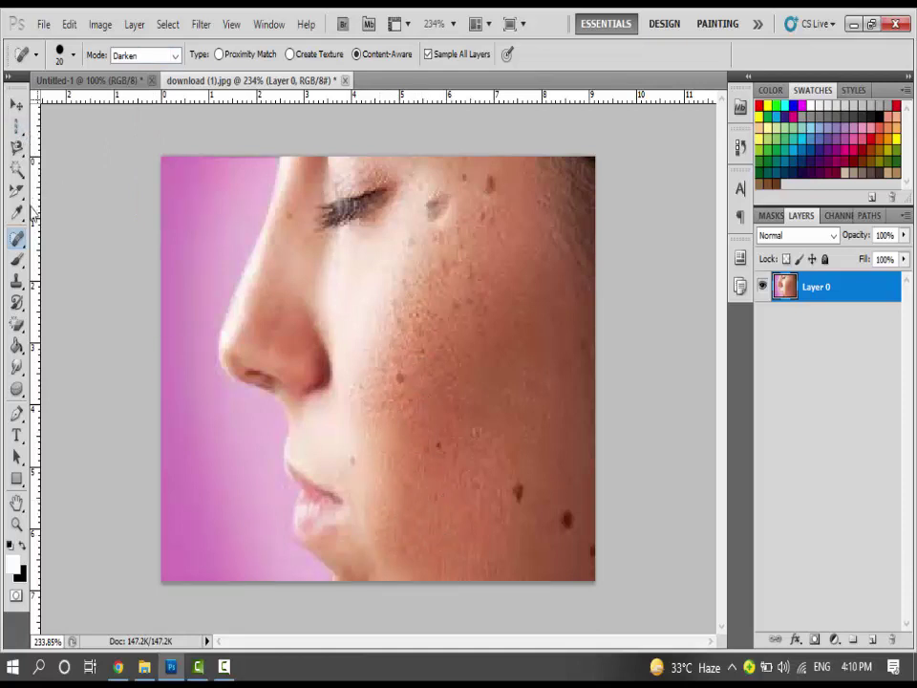
# Step: Try to open the kids image from the sample folder, and dismiss the resulting message
pyautogui.rightClick(23, 241)
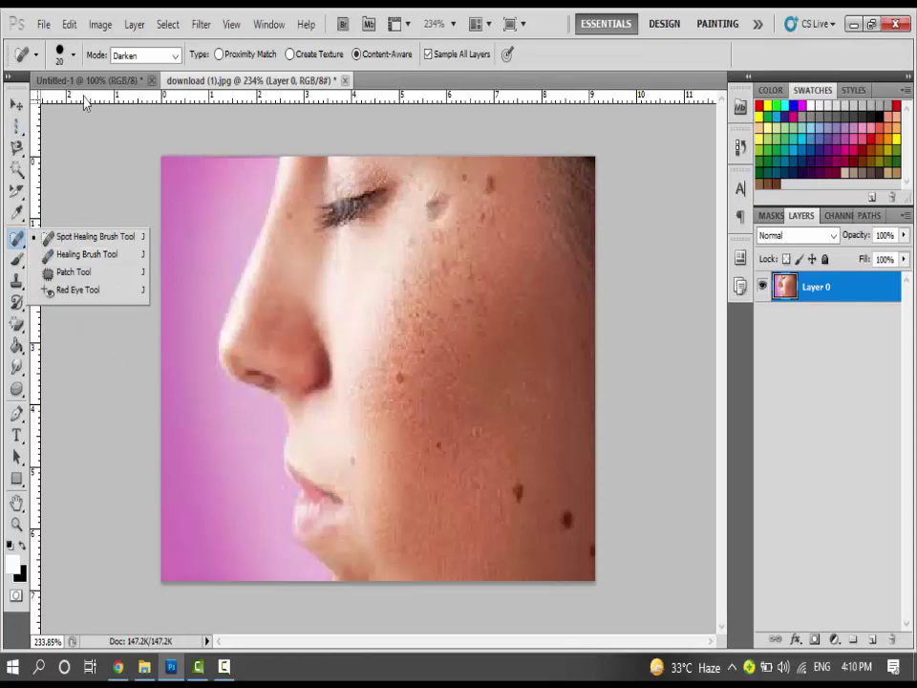
pyautogui.click(69, 25)
pyautogui.click(44, 23)
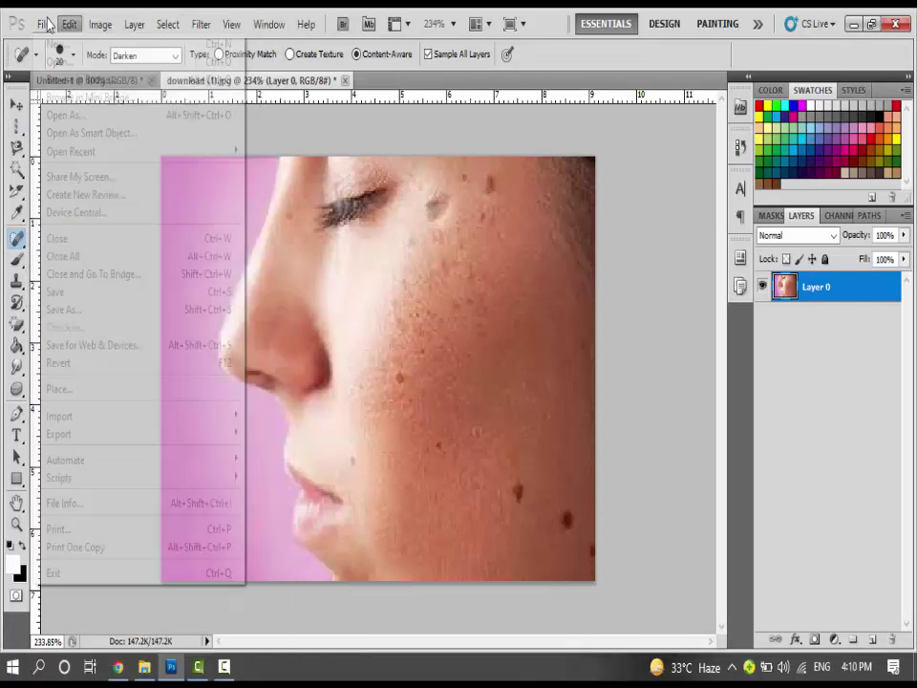
pyautogui.click(59, 62)
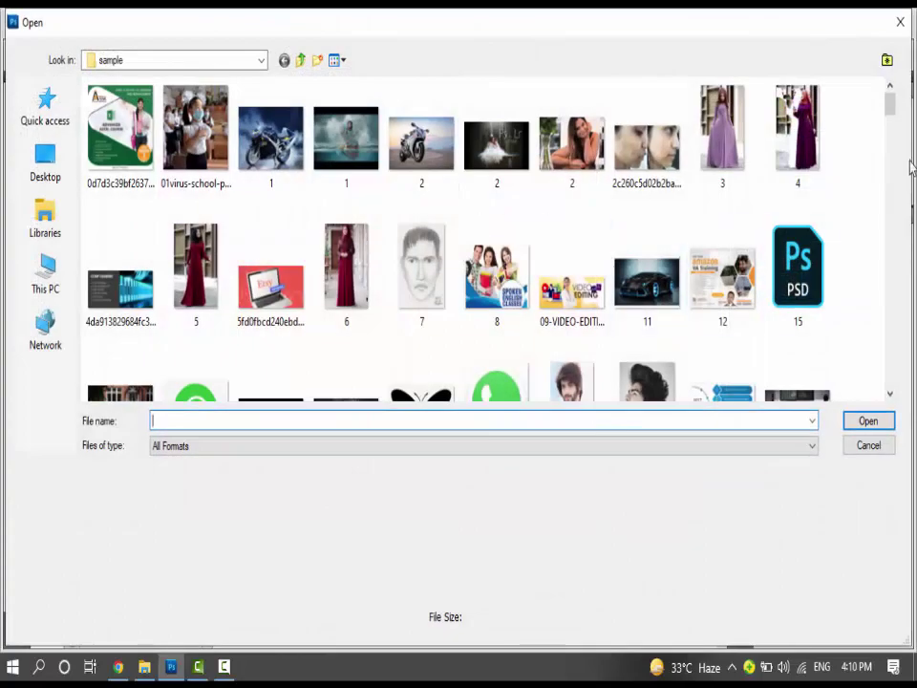
pyautogui.moveTo(891, 112); pyautogui.dragTo(901, 269)
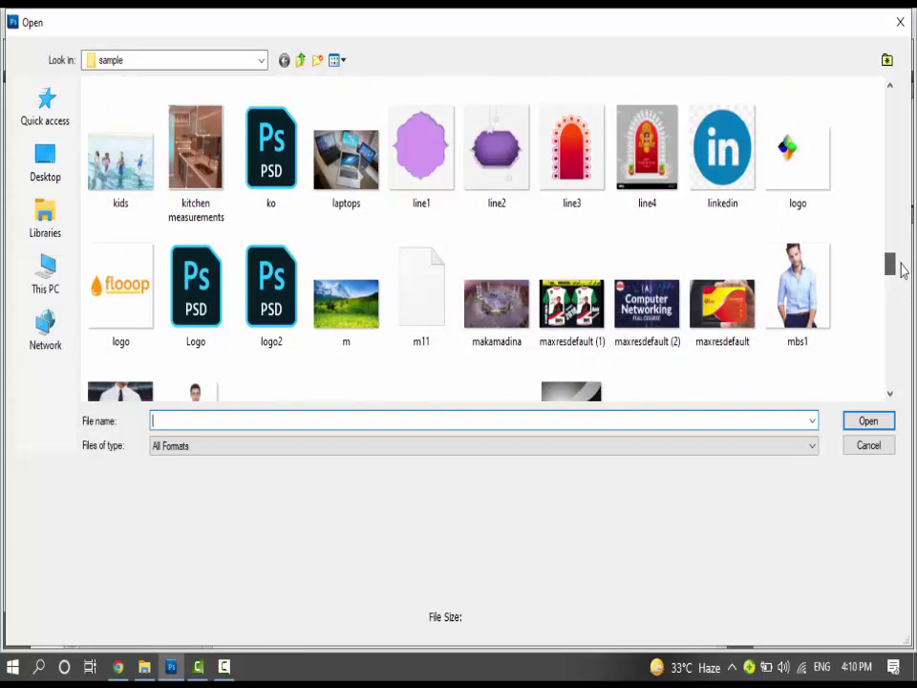
pyautogui.click(127, 180)
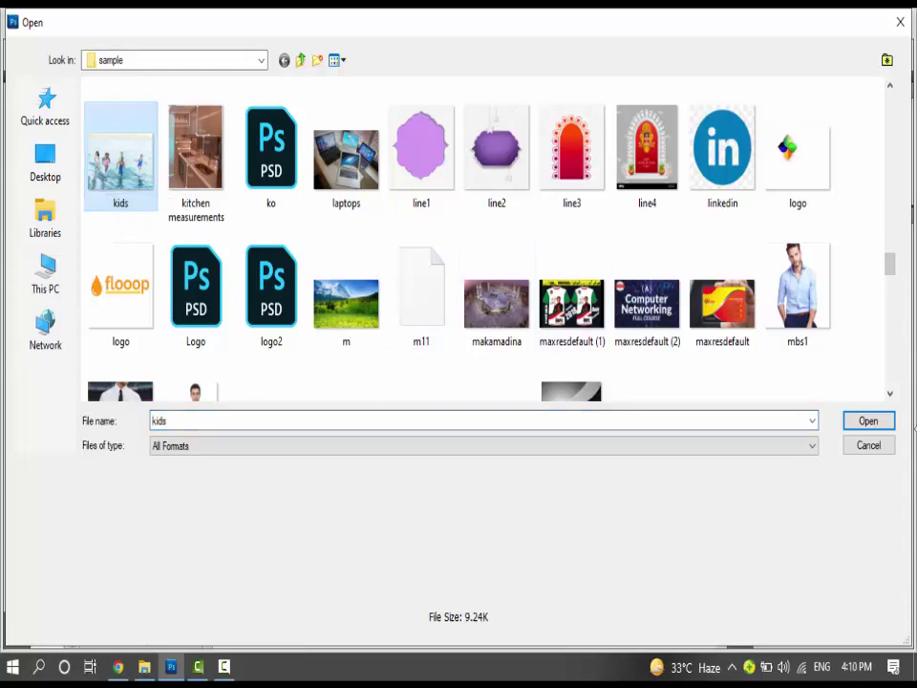
pyautogui.click(869, 423)
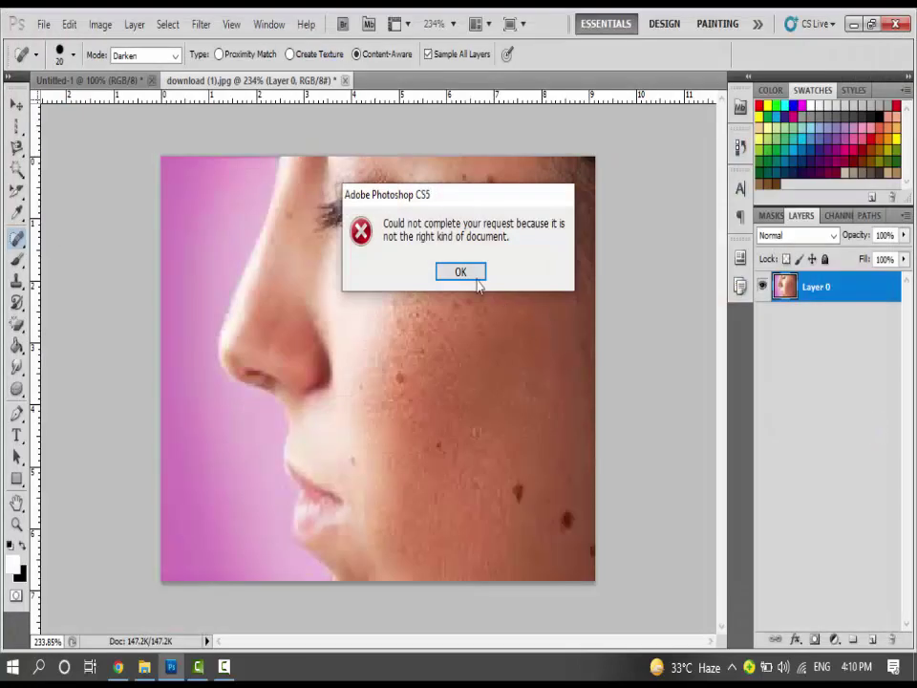
pyautogui.click(471, 272)
# Step: Browse the sample folder again for another picture to open
pyautogui.click(43, 24)
pyautogui.click(59, 61)
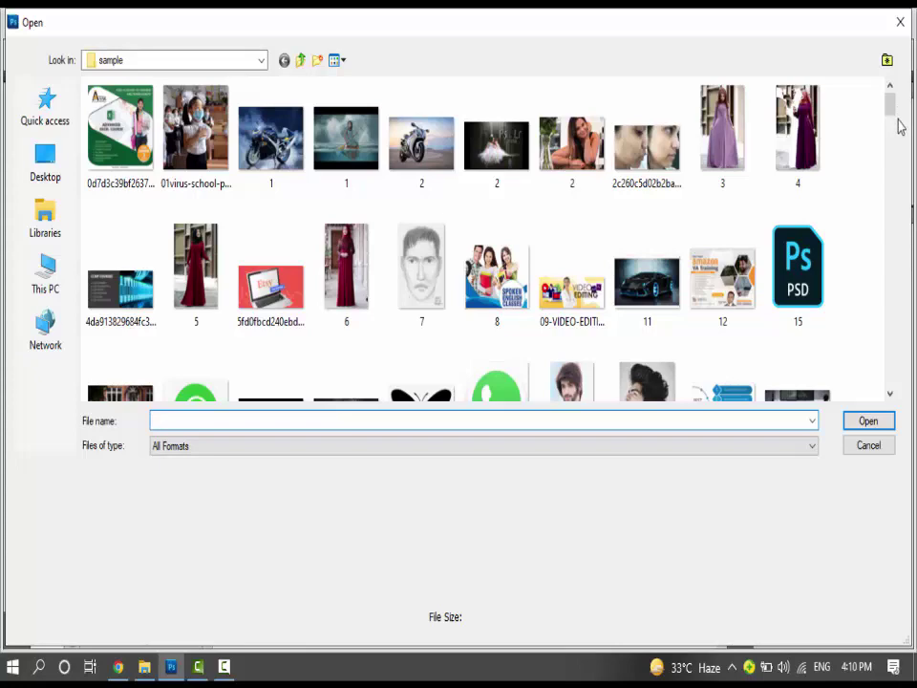
pyautogui.moveTo(896, 112); pyautogui.dragTo(913, 253)
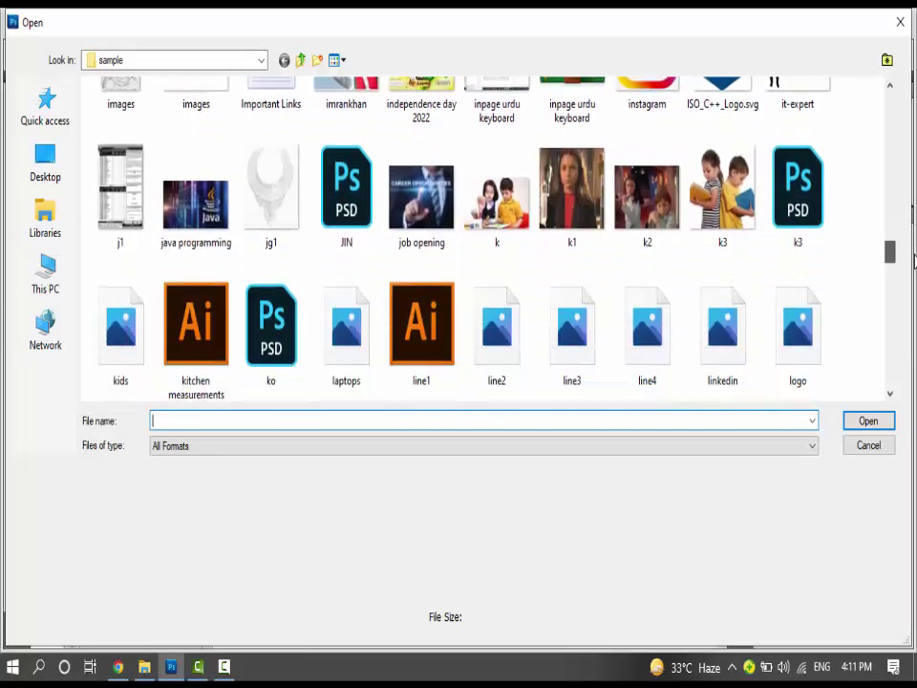